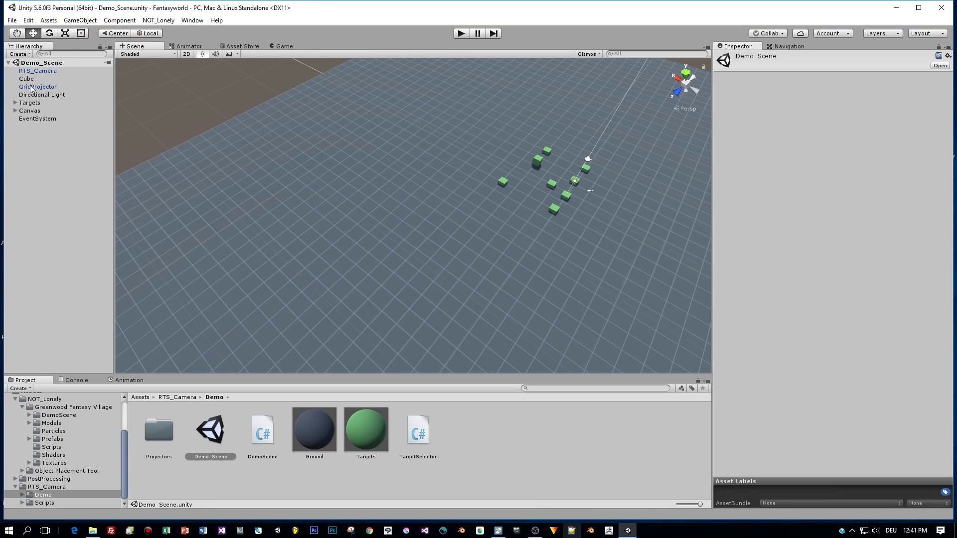
# - Select RTS_Camera in the Hierarchy and run Demo_Scene in play mode
pyautogui.click(37, 72)
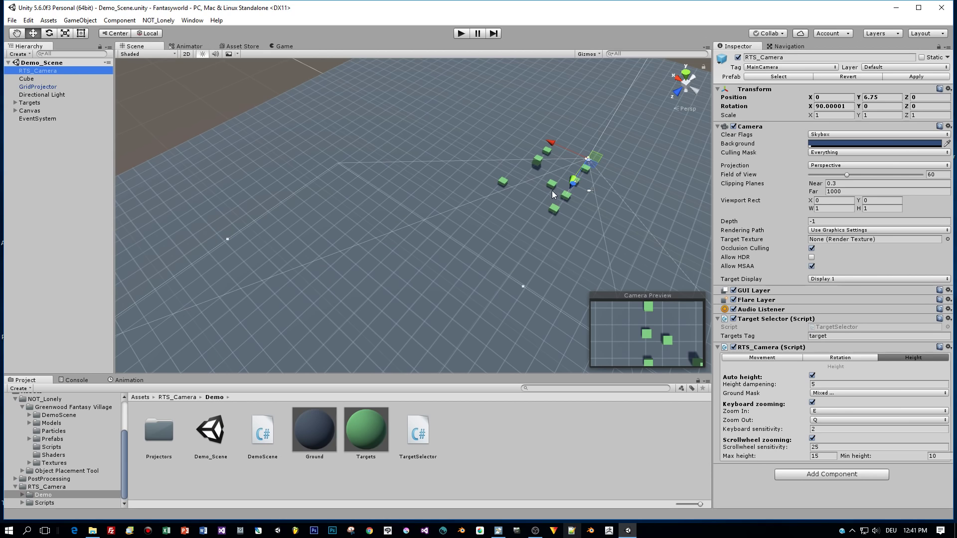
pyautogui.click(461, 33)
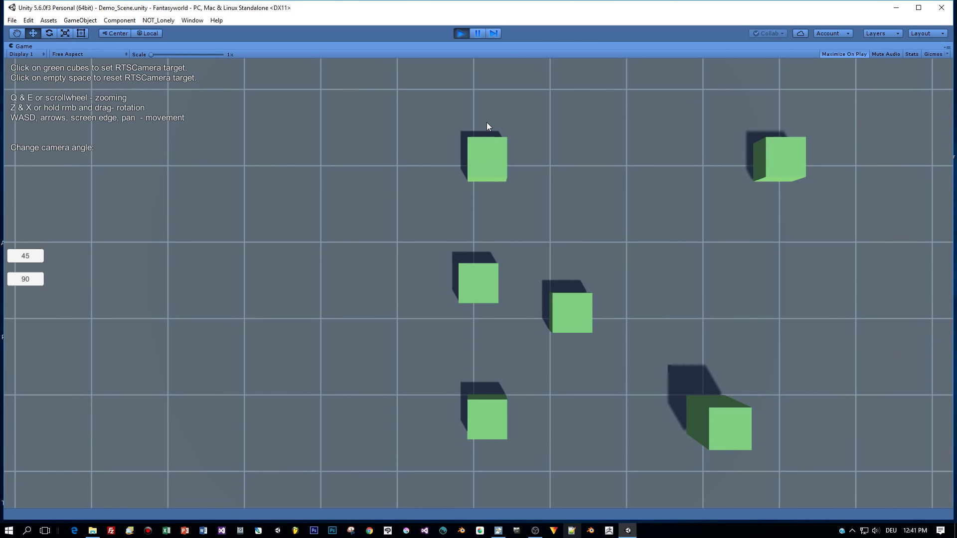
# - Switch the game camera between 45° and 90° views, pan with WASD and zoom with Q/E
pyautogui.click(36, 255)
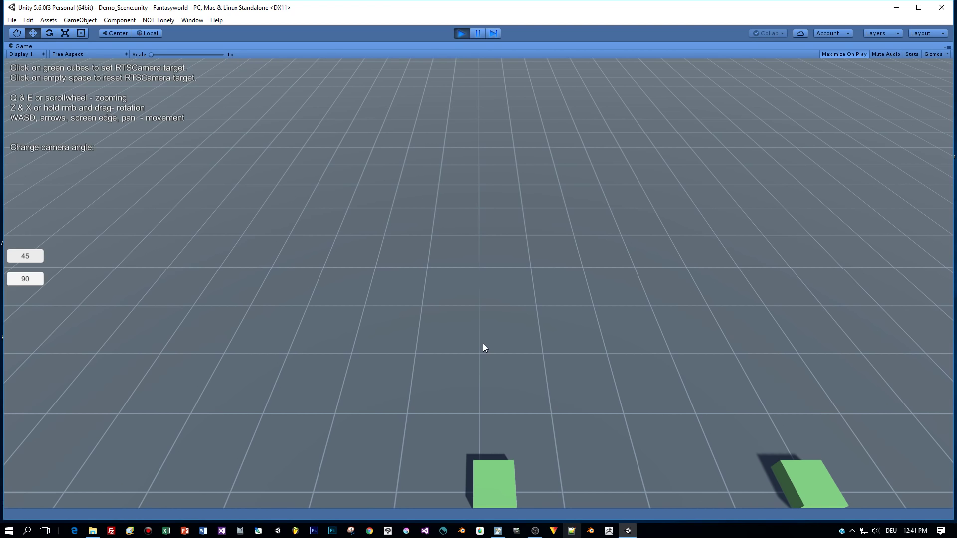
pyautogui.click(23, 279)
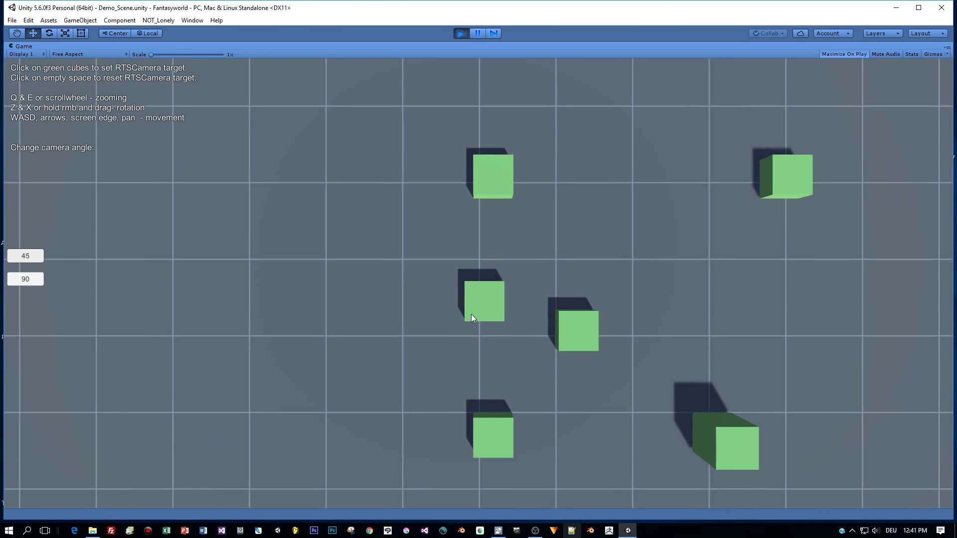
pyautogui.press('d')
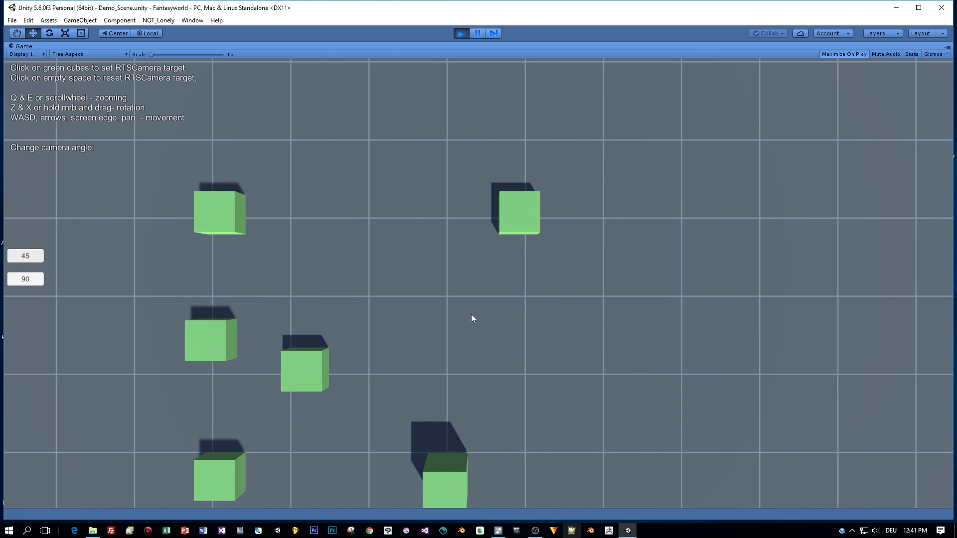
pyautogui.press('a')
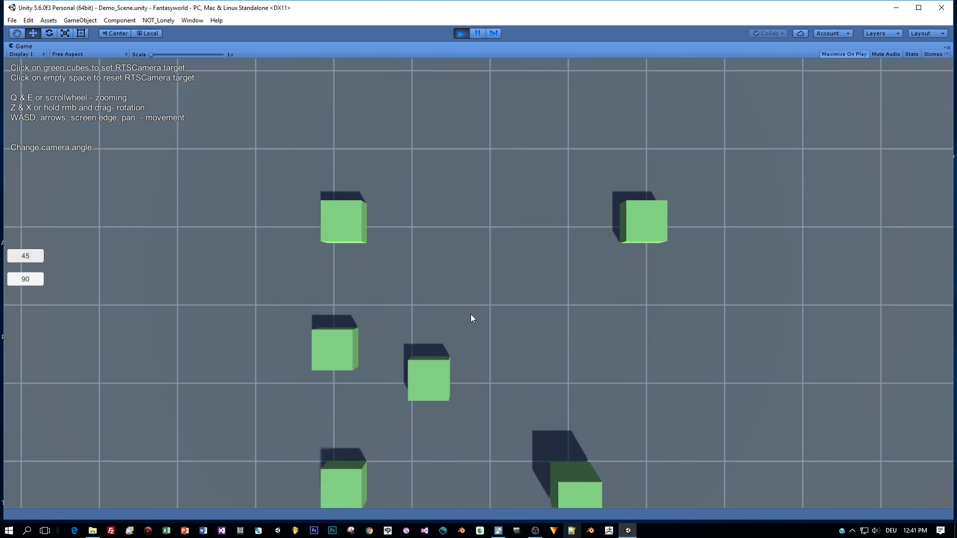
pyautogui.press('w')
pyautogui.press('s')
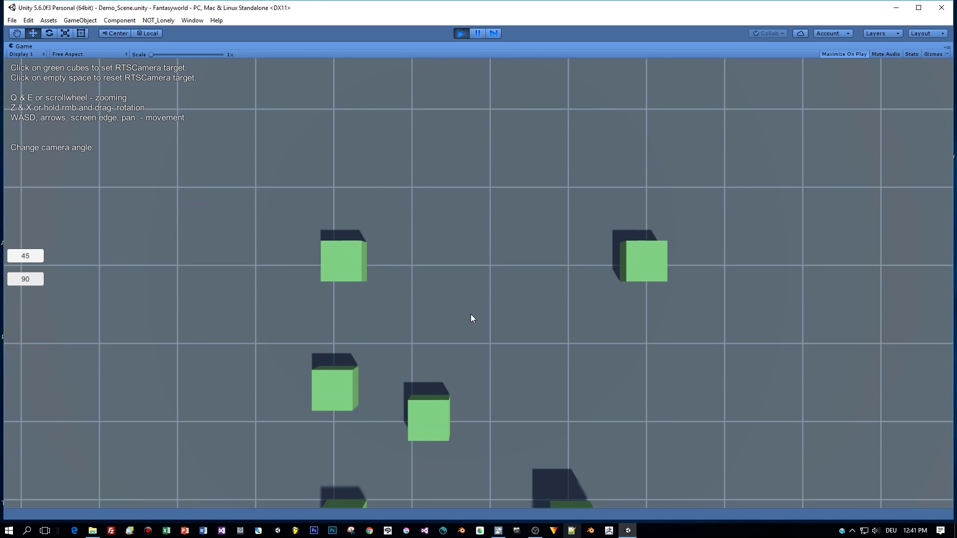
pyautogui.press('q')
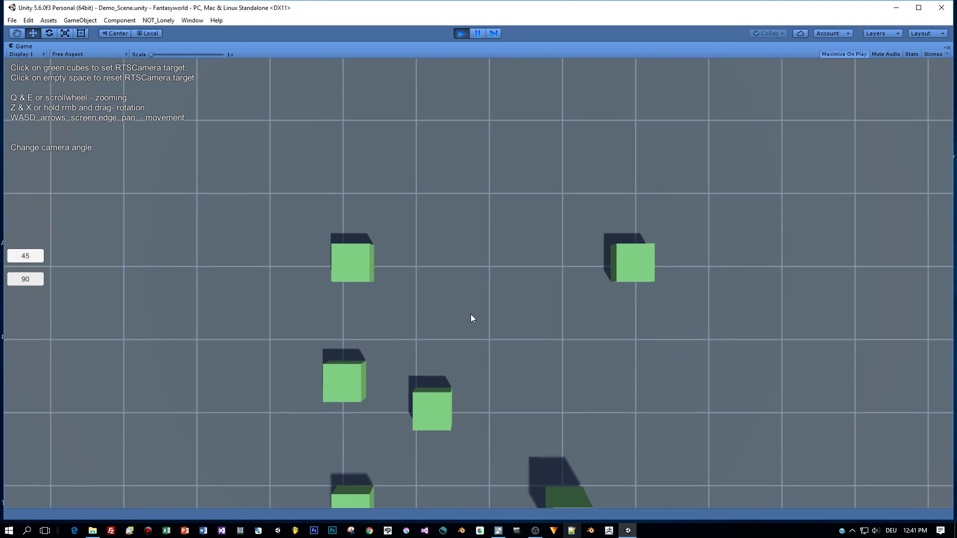
pyautogui.press('e')
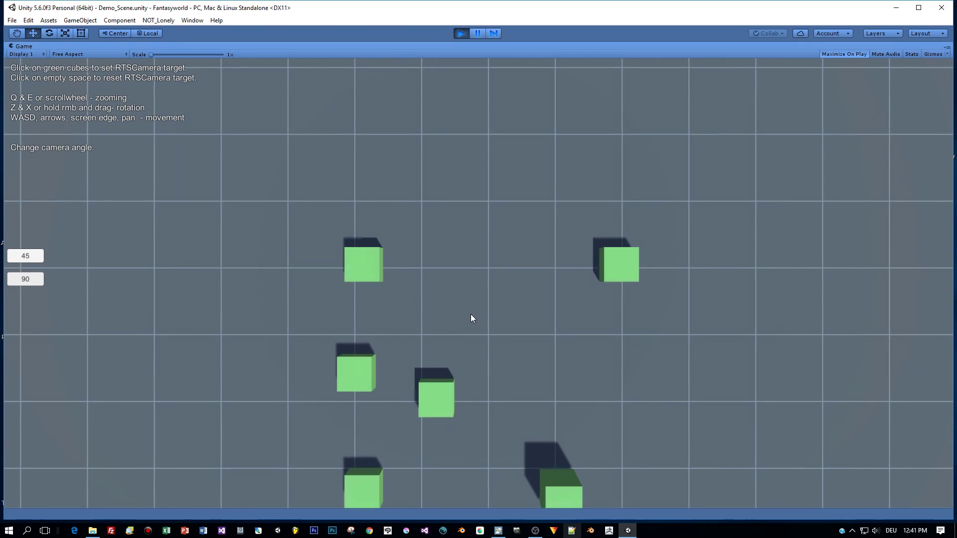
# - Rotate the camera around the cubes, focus it on two green cubes, then stop play mode
pyautogui.moveTo(462, 315); pyautogui.dragTo(664, 349, button='right')
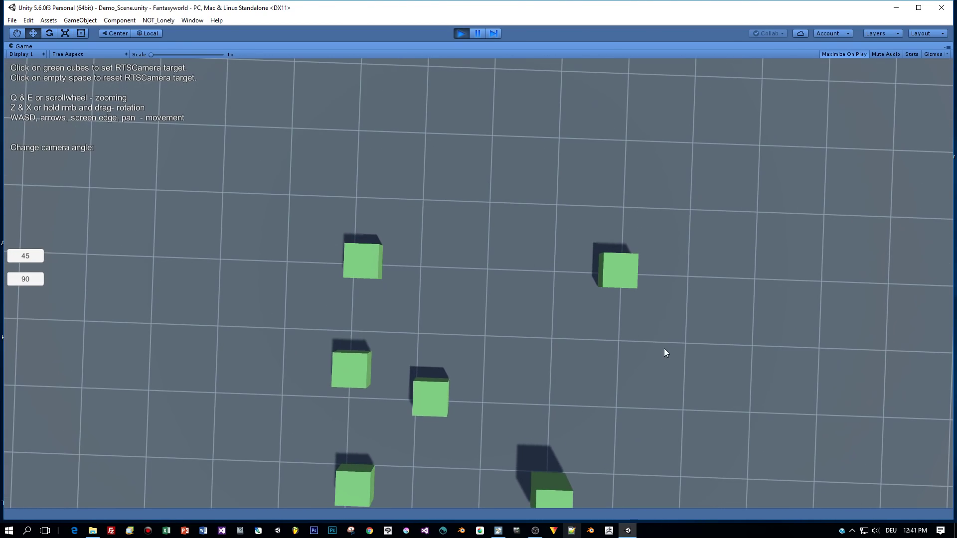
pyautogui.click(32, 254)
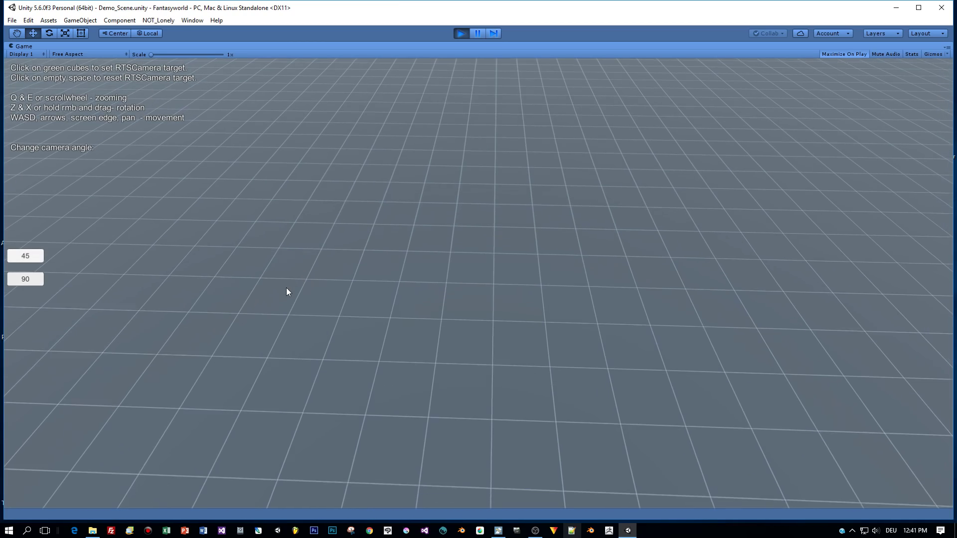
pyautogui.moveTo(286, 325); pyautogui.dragTo(400, 343, button='right')
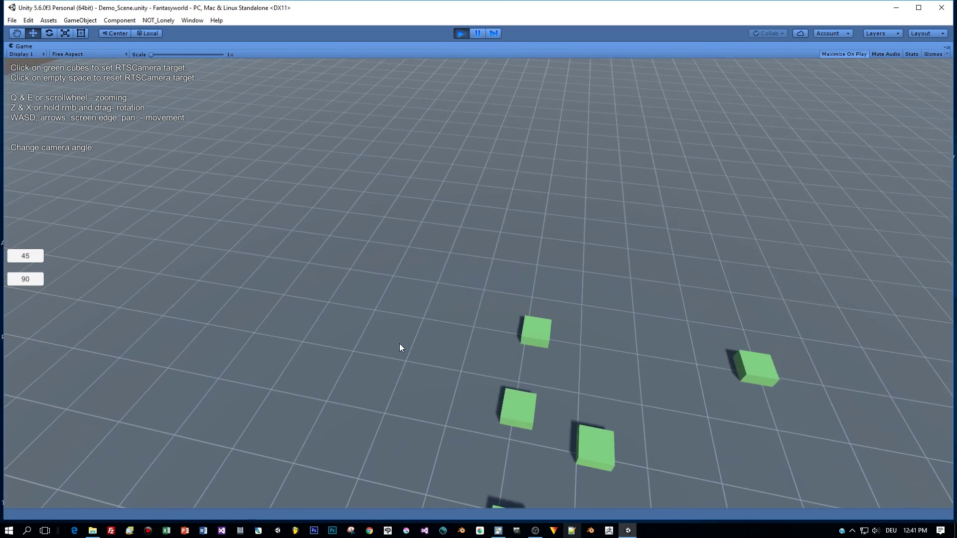
pyautogui.click(758, 365)
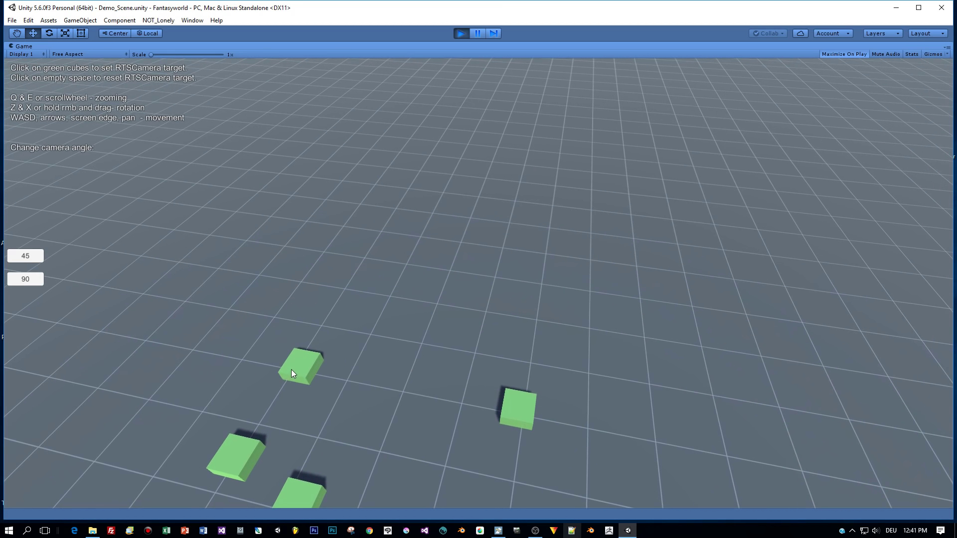
pyautogui.click(293, 367)
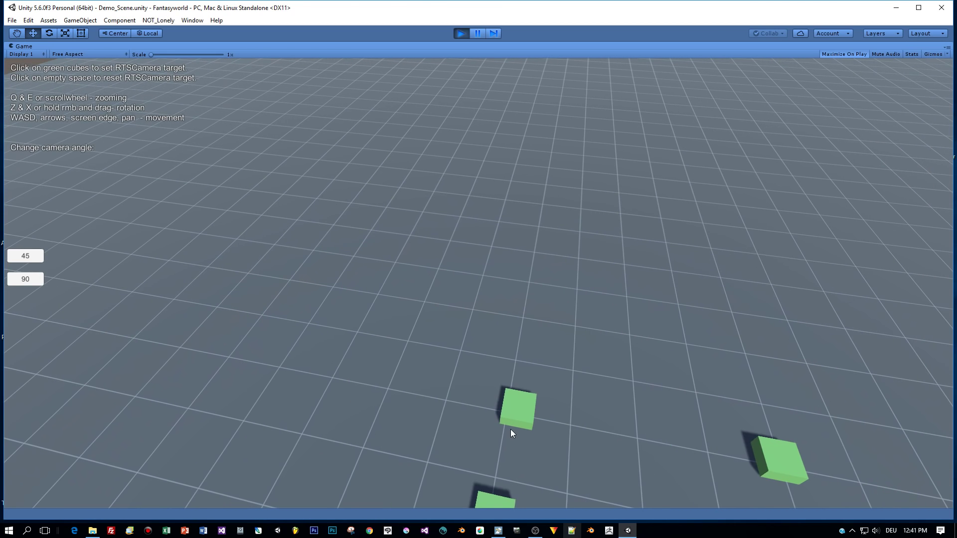
pyautogui.click(462, 33)
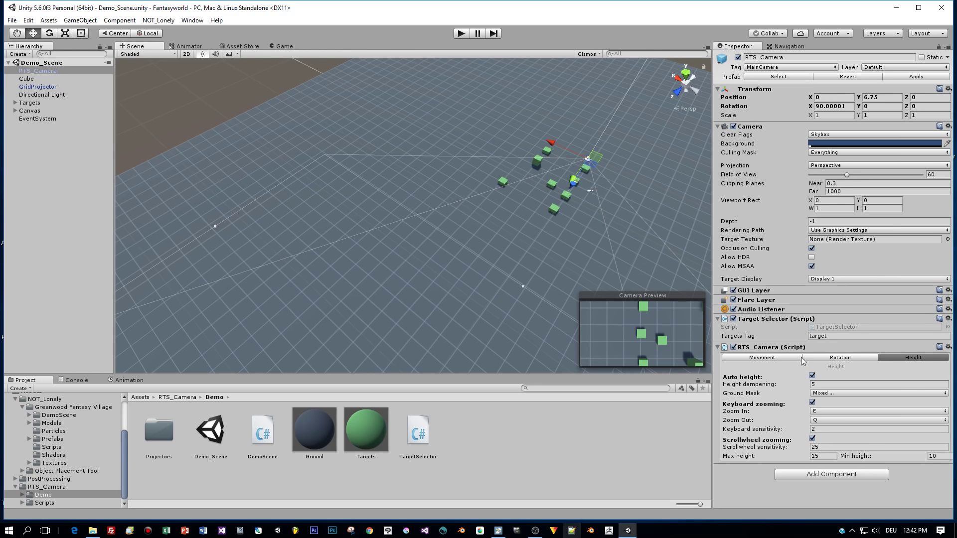
pyautogui.click(772, 357)
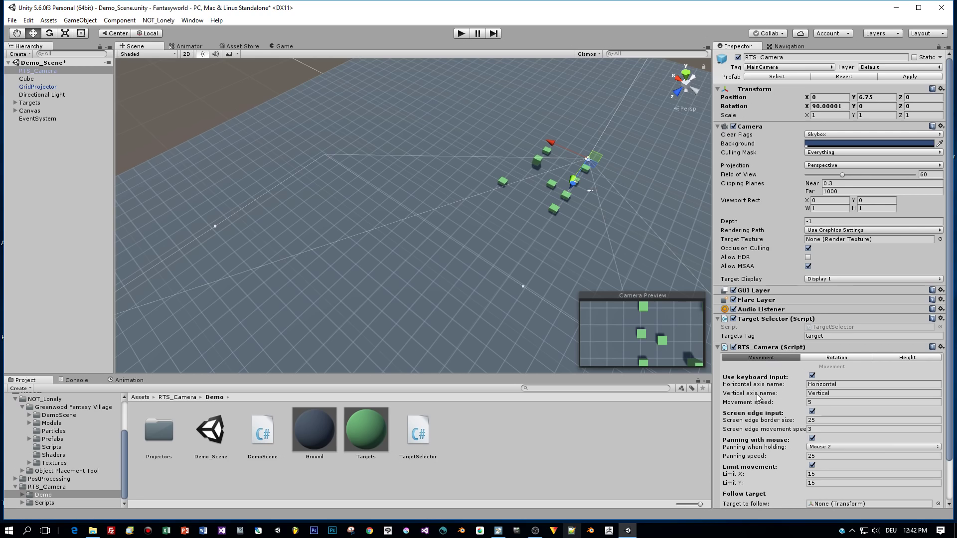
pyautogui.scroll(-3, 718, 361)
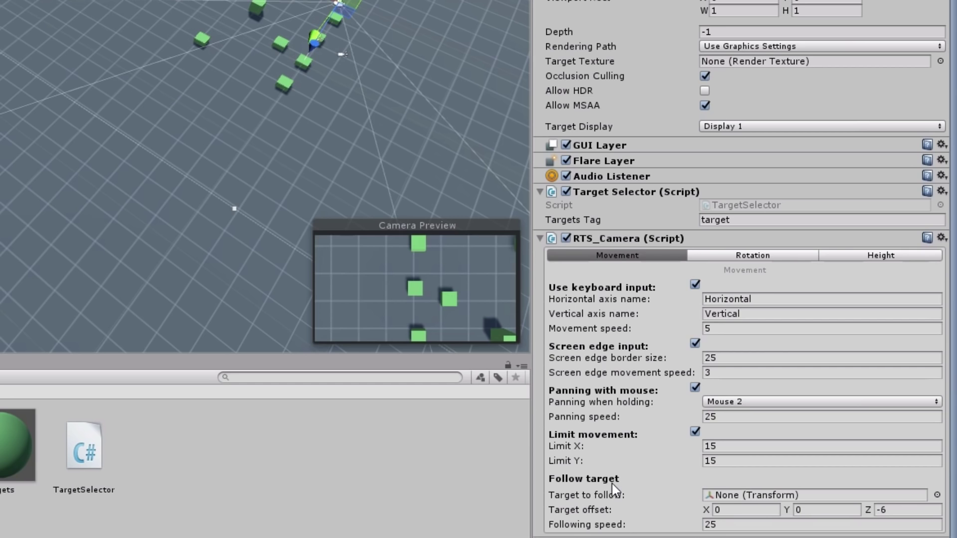
pyautogui.click(758, 256)
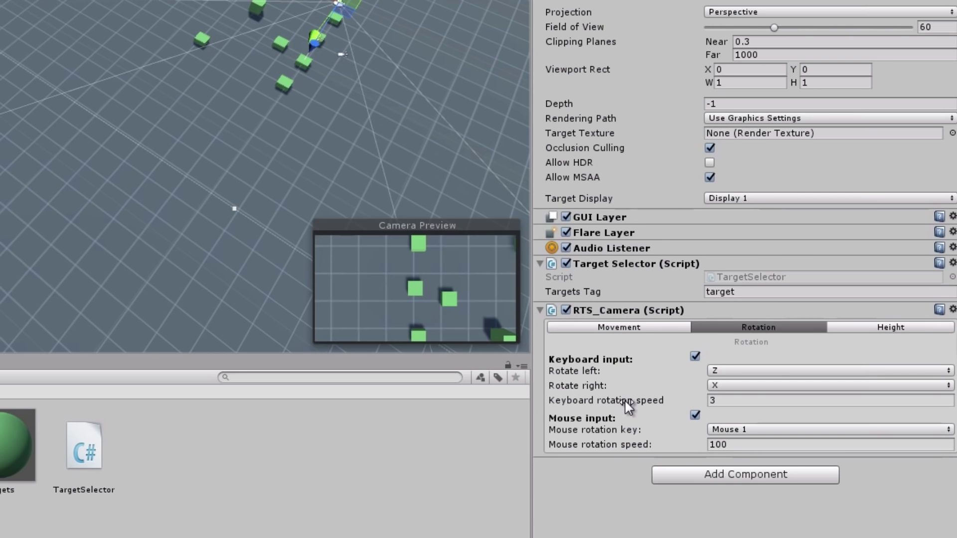
pyautogui.click(860, 333)
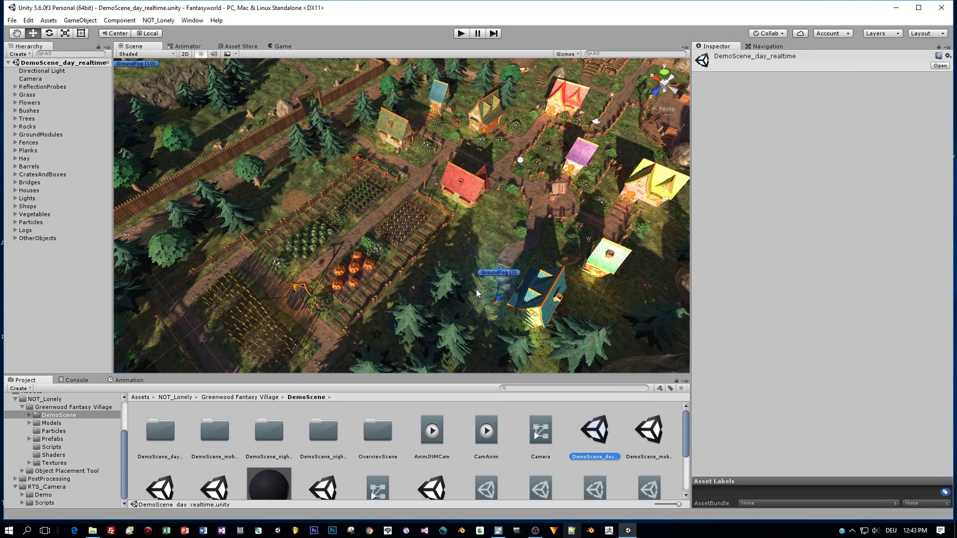
# - Preview the DemoScene_day_realtime village briefly in play mode, then stop it
pyautogui.click(461, 33)
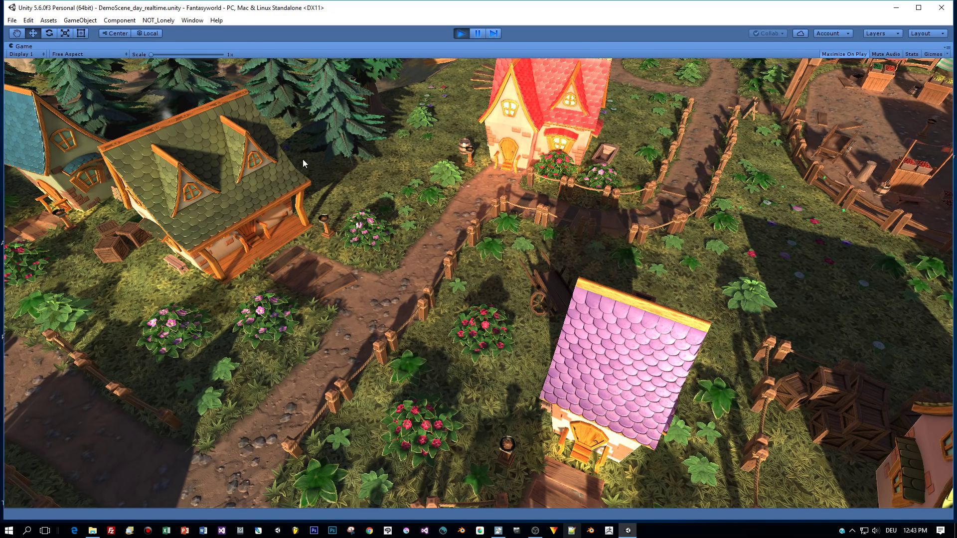
pyautogui.click(460, 33)
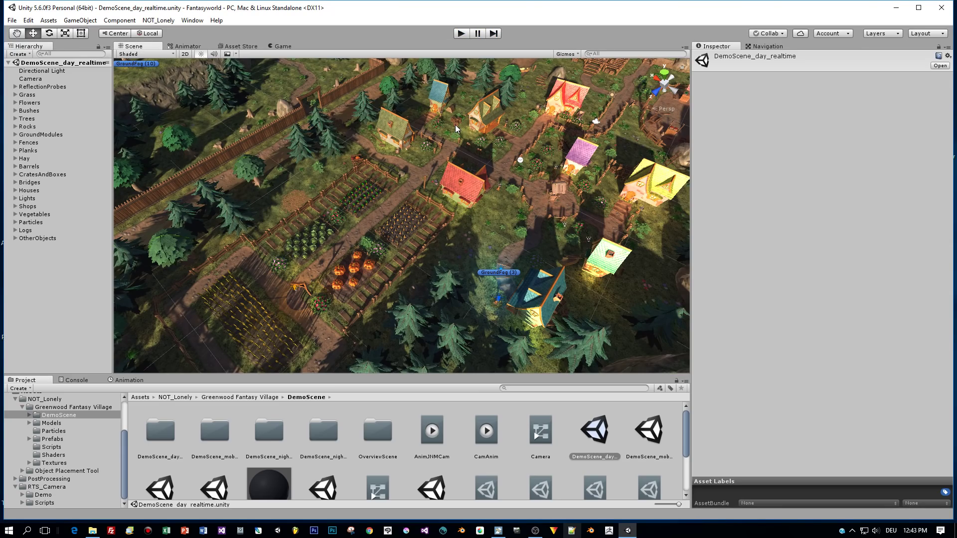
# - Add the RTS Camera script component to the village scene's Camera, found by searching 'rts'
pyautogui.click(29, 79)
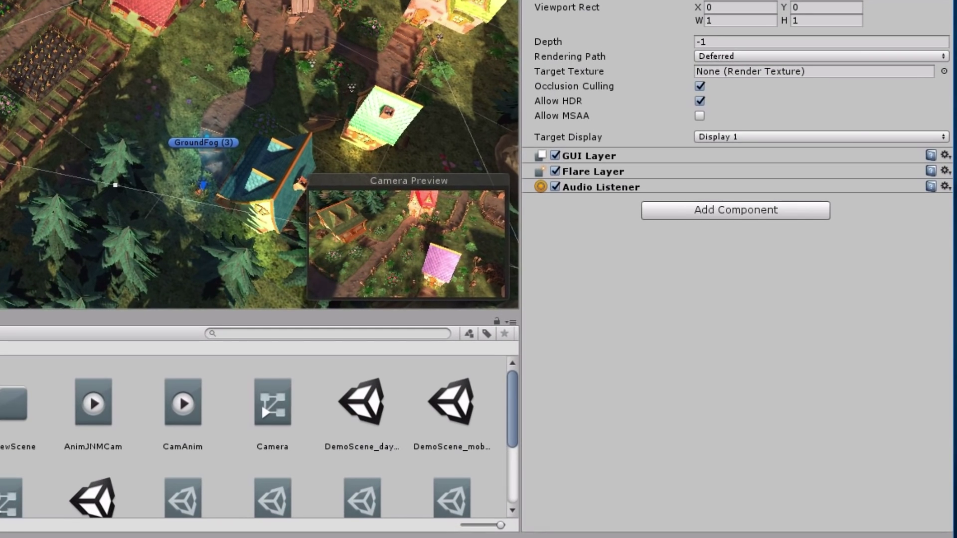
pyautogui.click(716, 211)
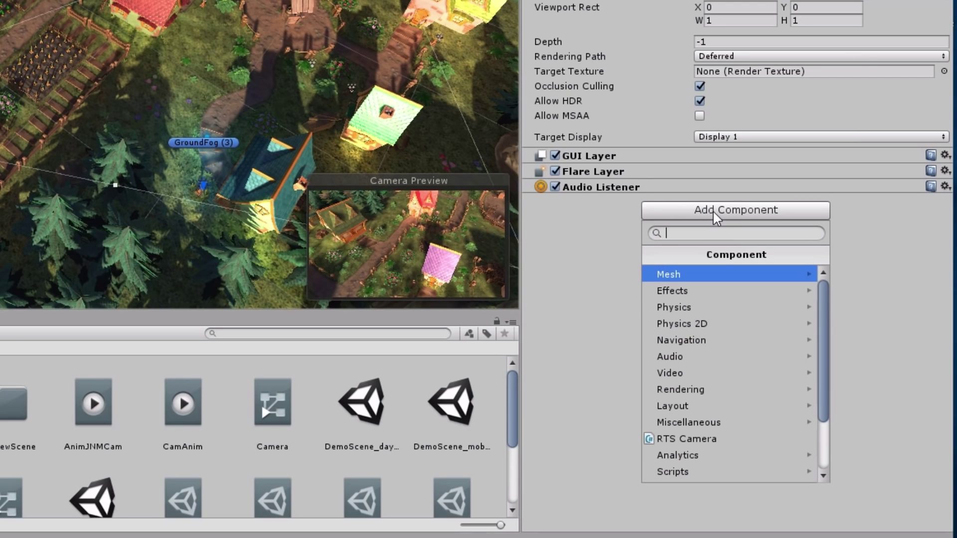
pyautogui.write('rts')
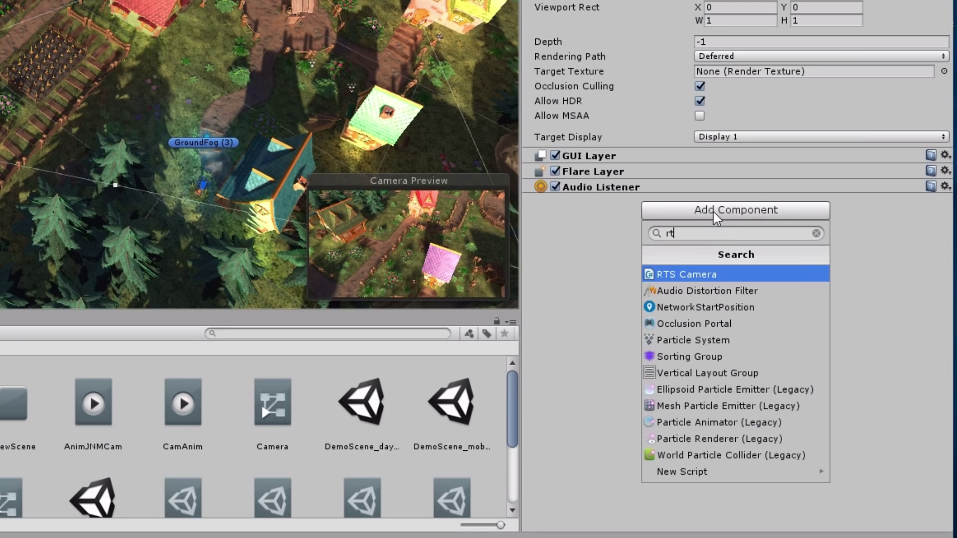
pyautogui.click(686, 274)
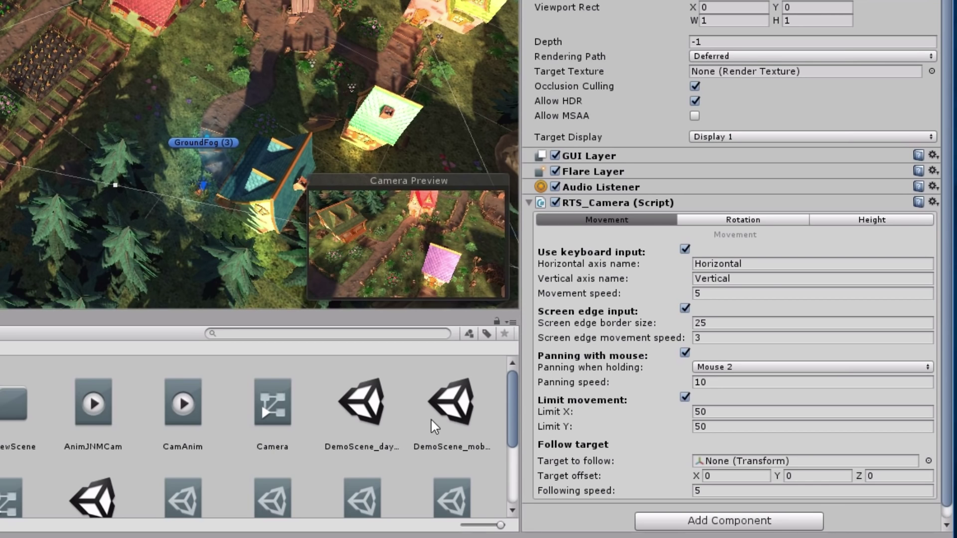
# - In RTS_Camera's Rotation and Movement tabs, set mouse rotation speed 60 and movement speed 10
pyautogui.click(753, 225)
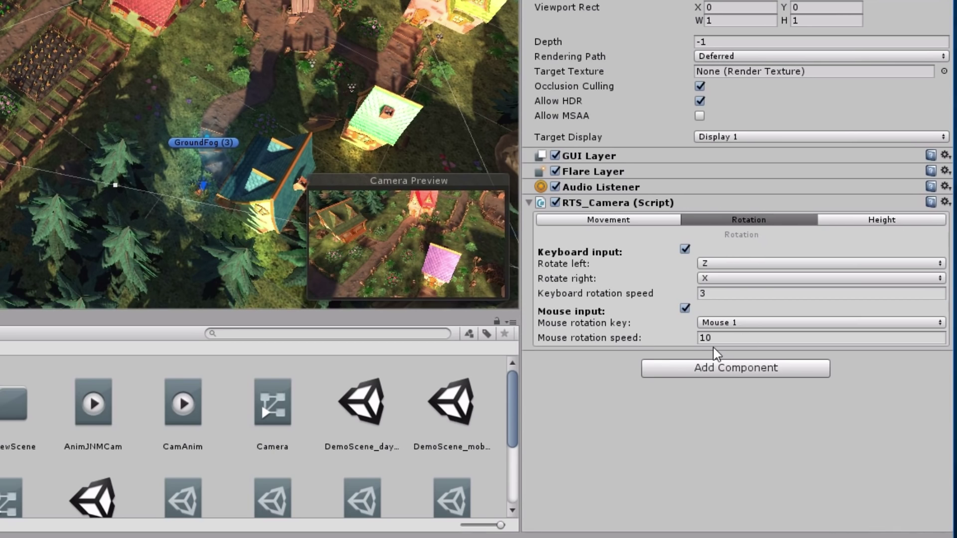
pyautogui.click(717, 337)
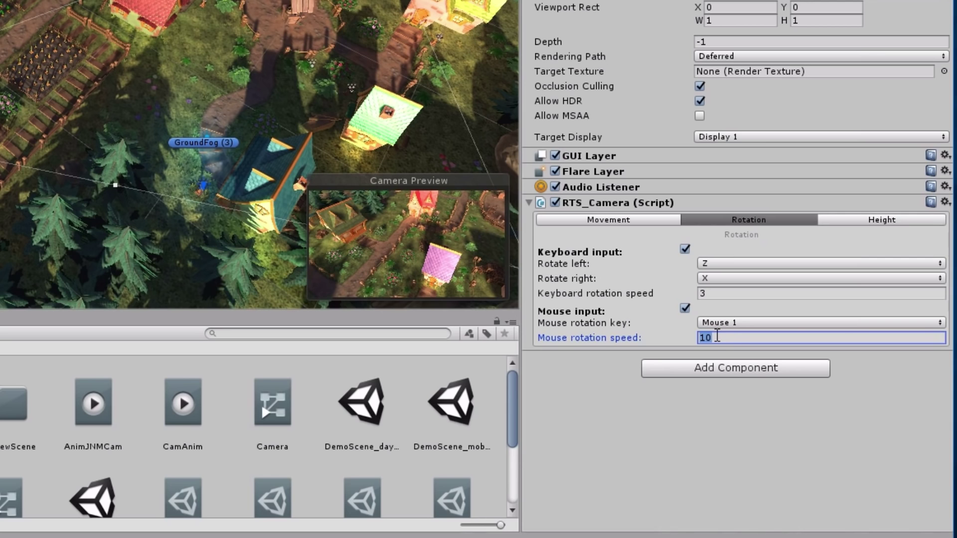
pyautogui.write('60')
pyautogui.click(637, 223)
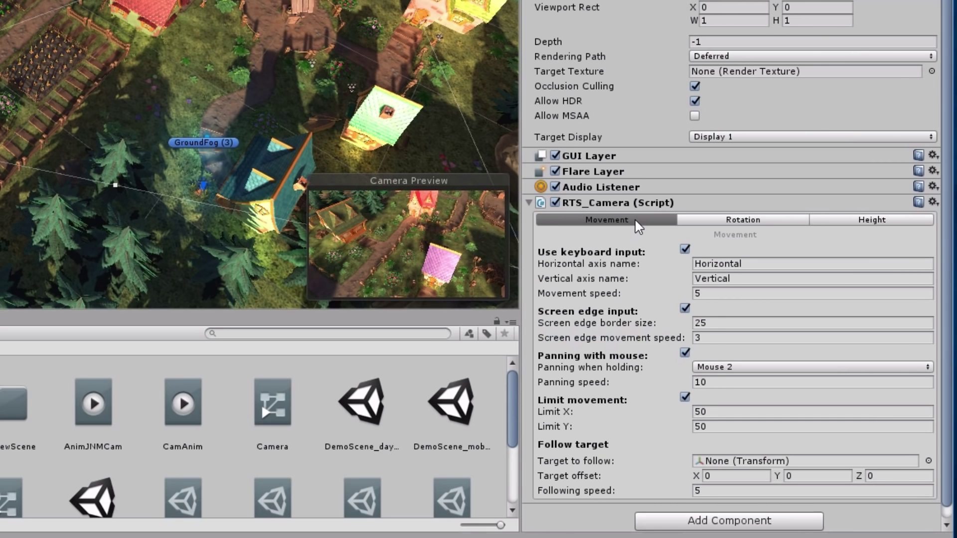
pyautogui.click(708, 293)
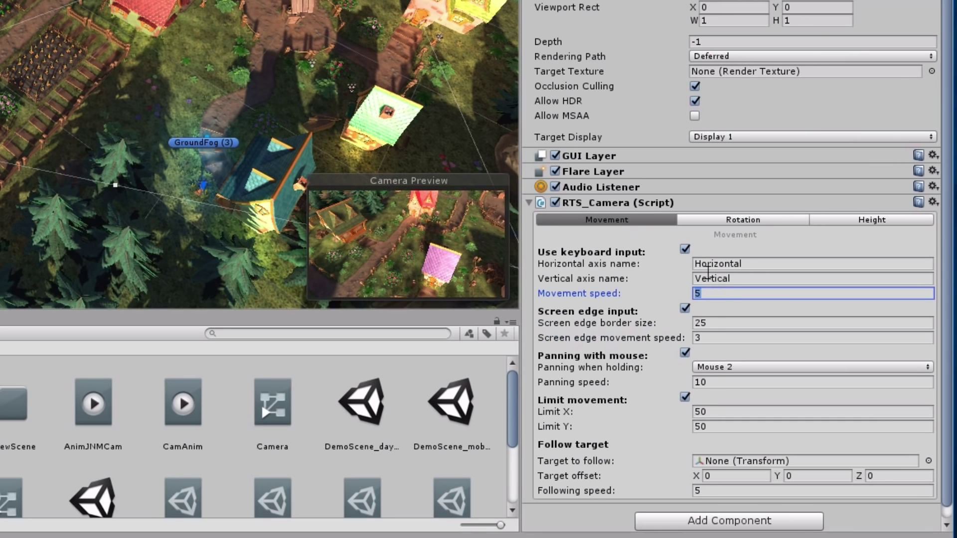
pyautogui.write('10')
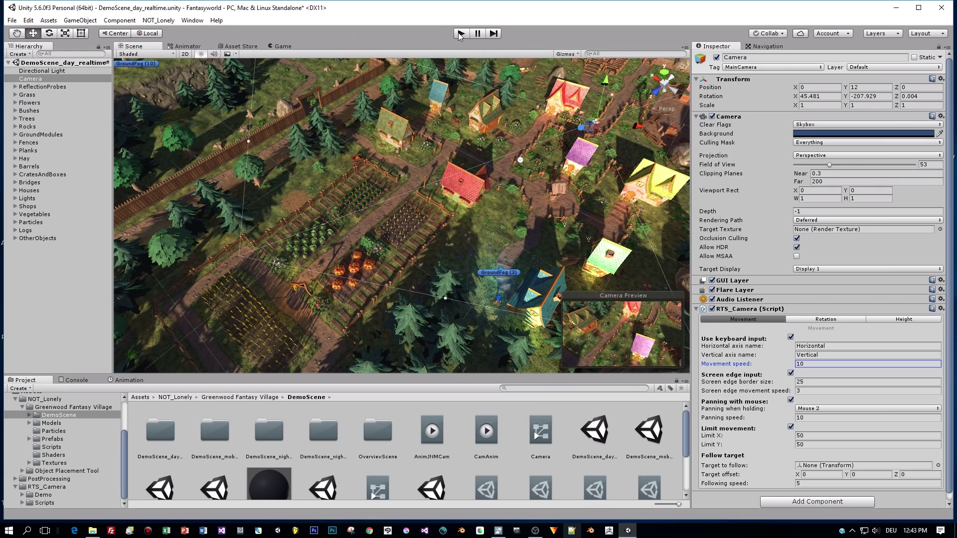
pyautogui.hotkey('ctrl', 'p')
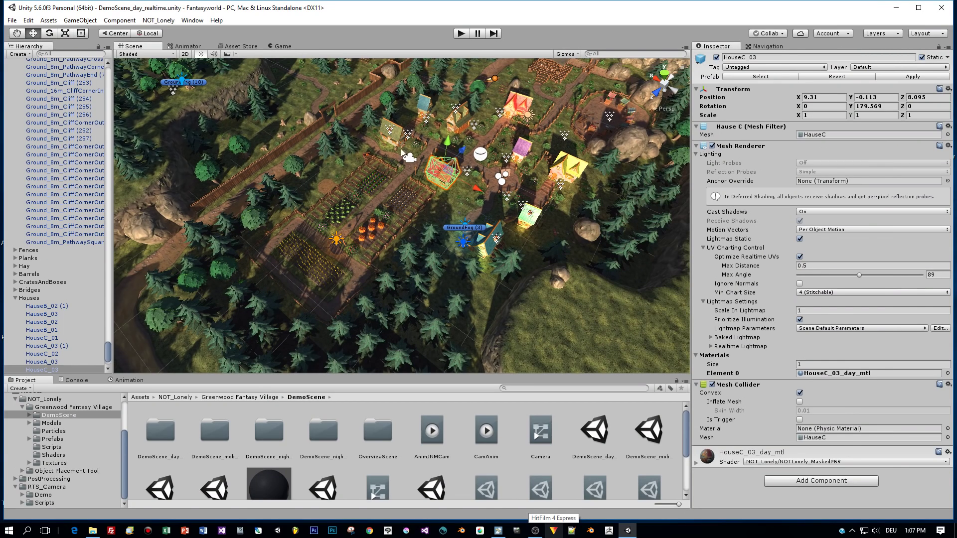
# - From HouseC_03's Tag dropdown, create and save a new tag named 'target'
pyautogui.click(408, 157)
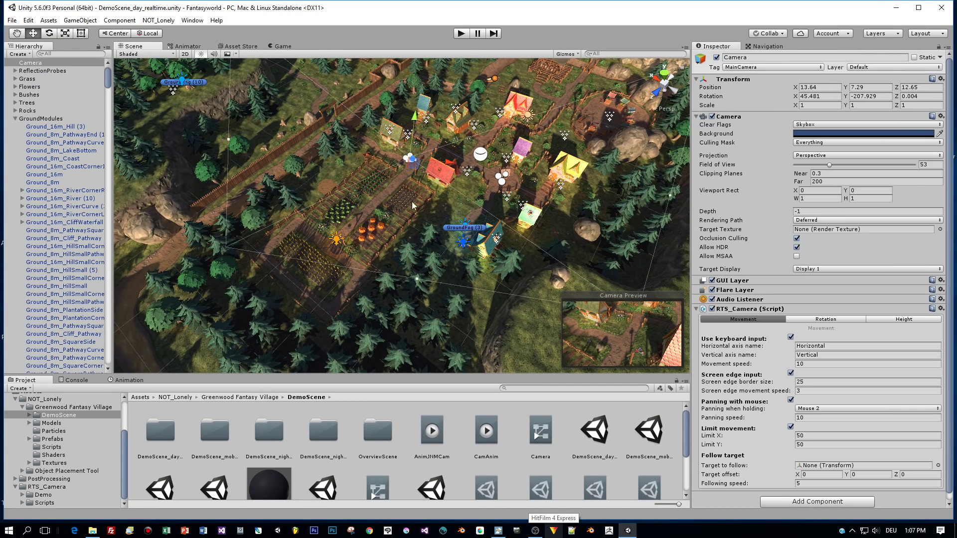
pyautogui.click(450, 178)
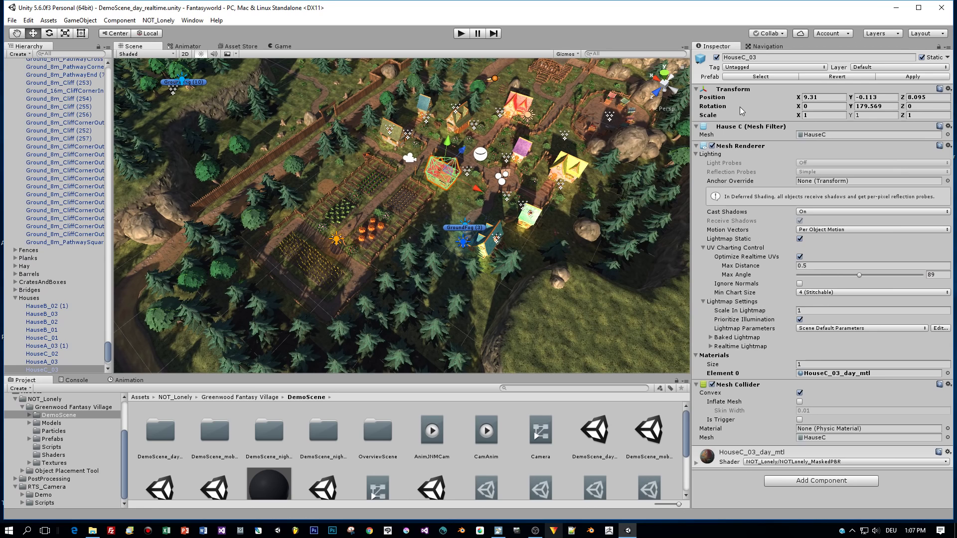
pyautogui.click(744, 68)
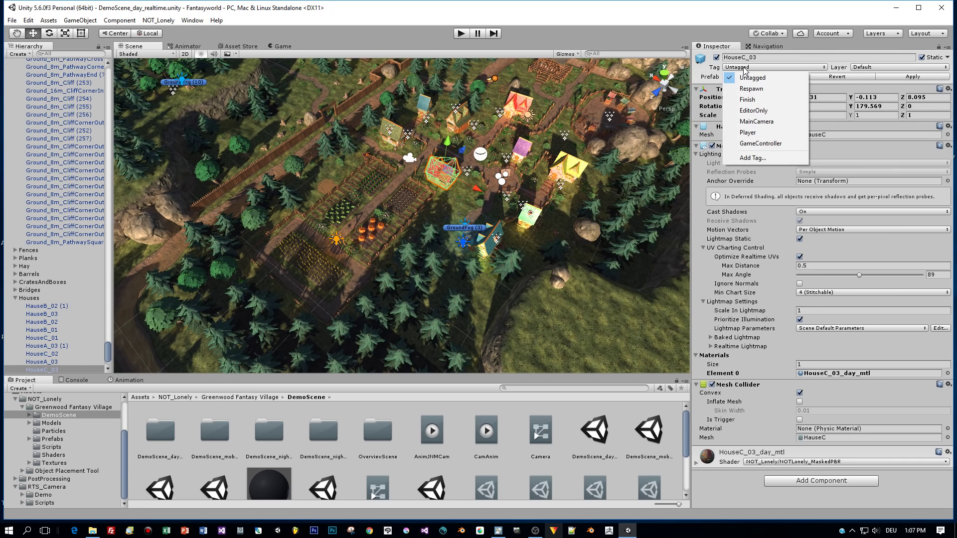
pyautogui.click(758, 158)
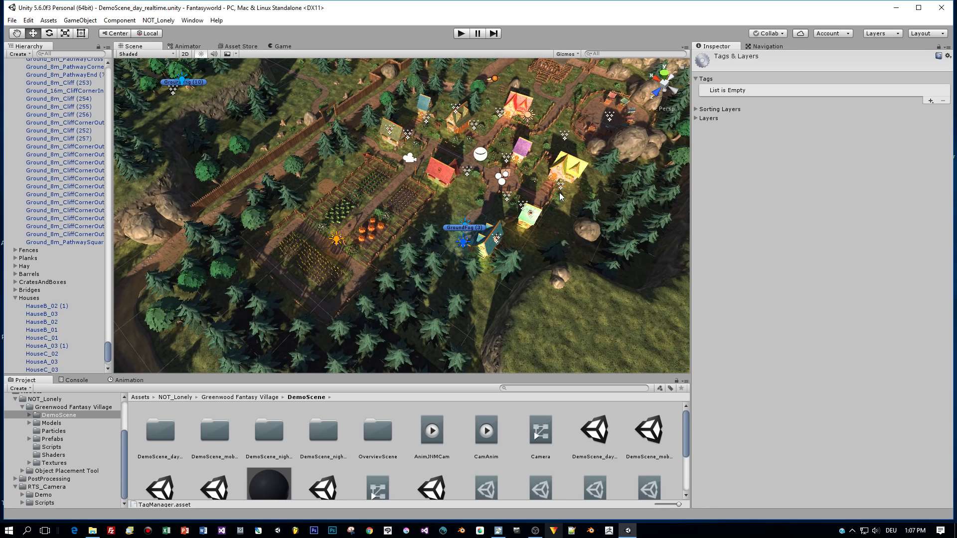
pyautogui.click(929, 101)
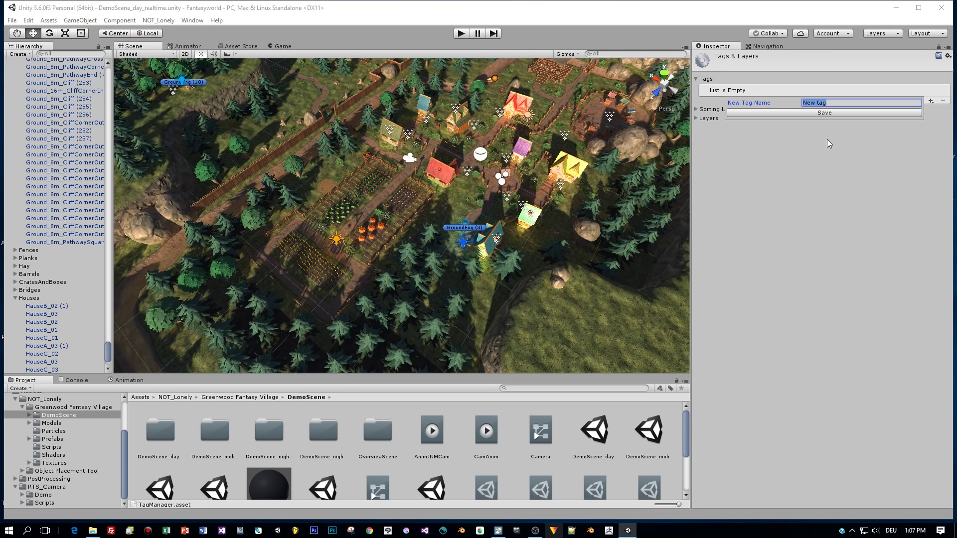
pyautogui.write('target')
pyautogui.click(824, 112)
pyautogui.keyDown('alt'); pyautogui.moveTo(433, 200); pyautogui.dragTo(330, 159); pyautogui.keyUp('alt')
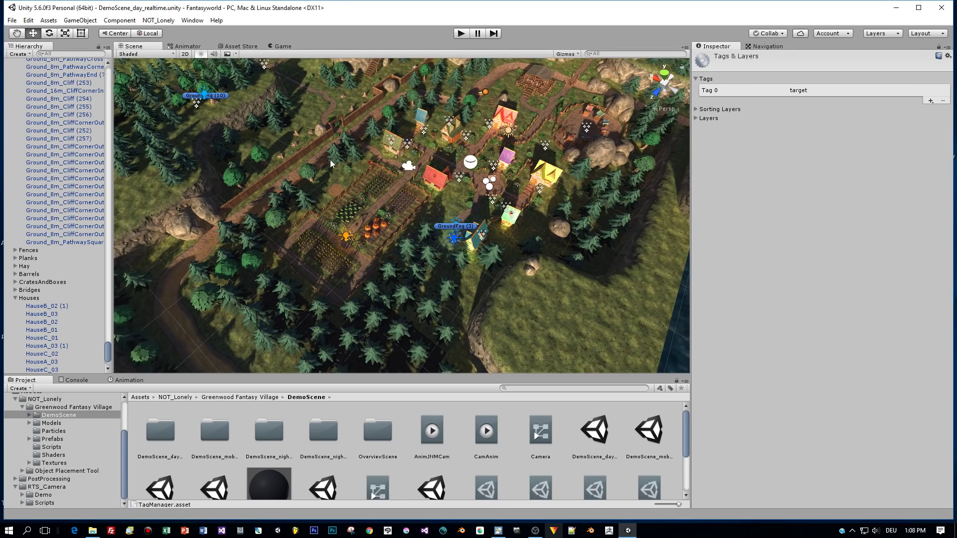
pyautogui.moveTo(304, 151); pyautogui.dragTo(325, 245, button='middle')
# - Set the Tag dropdown to target on the Barn, then on Sunshade (1)
pyautogui.click(351, 109)
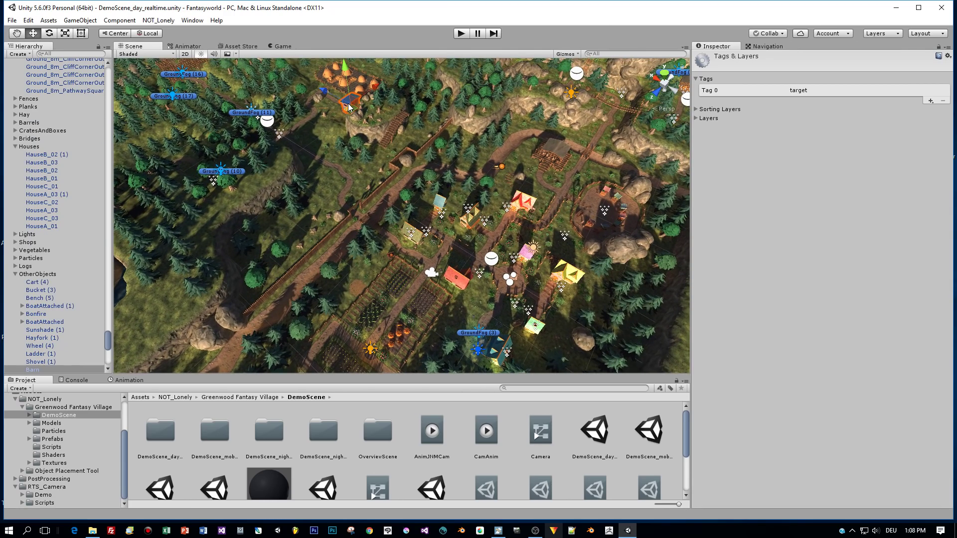
pyautogui.click(756, 67)
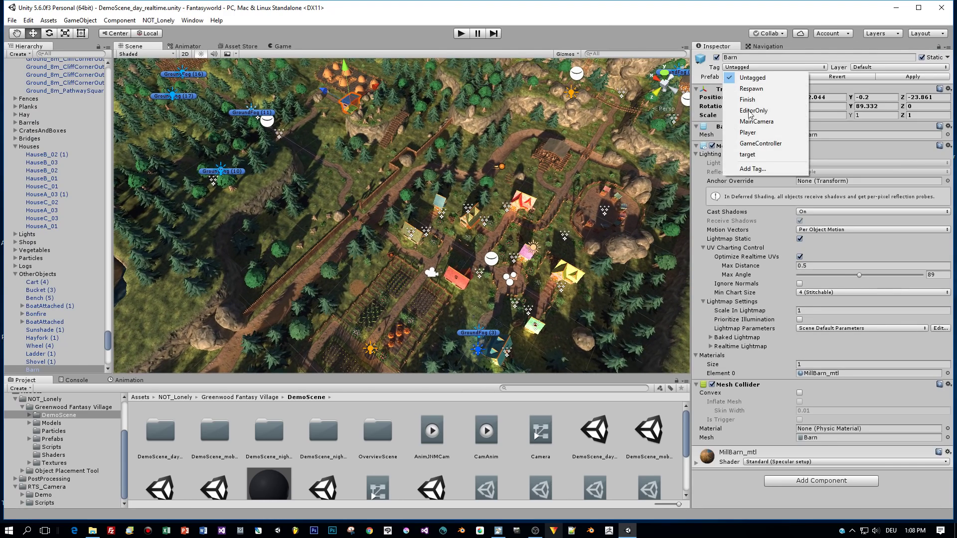
pyautogui.click(747, 155)
pyautogui.moveTo(583, 218); pyautogui.dragTo(367, 155, button='middle')
pyautogui.click(387, 104)
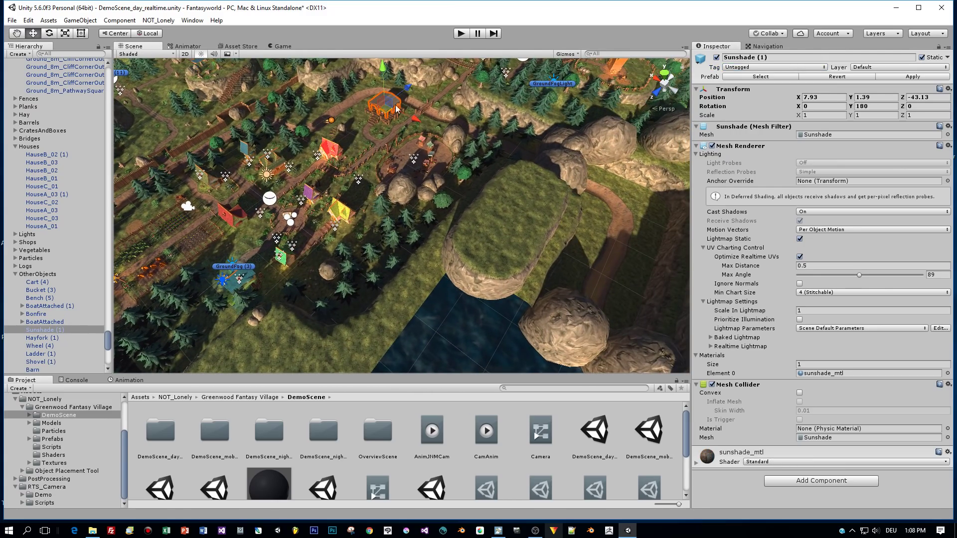
pyautogui.click(759, 70)
pyautogui.click(771, 155)
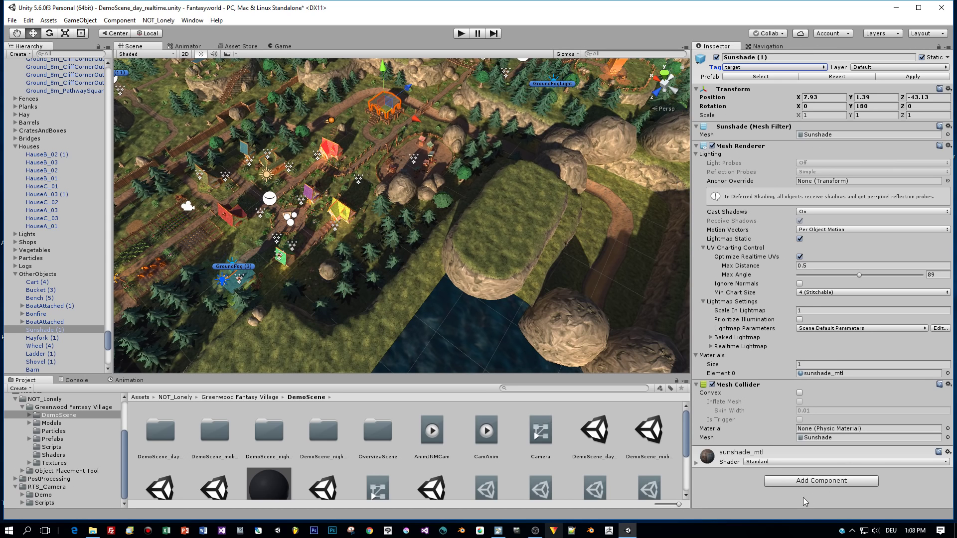
pyautogui.scroll(-2, 240, 223)
# - Add the Target Selector script component to the village Camera
pyautogui.click(211, 208)
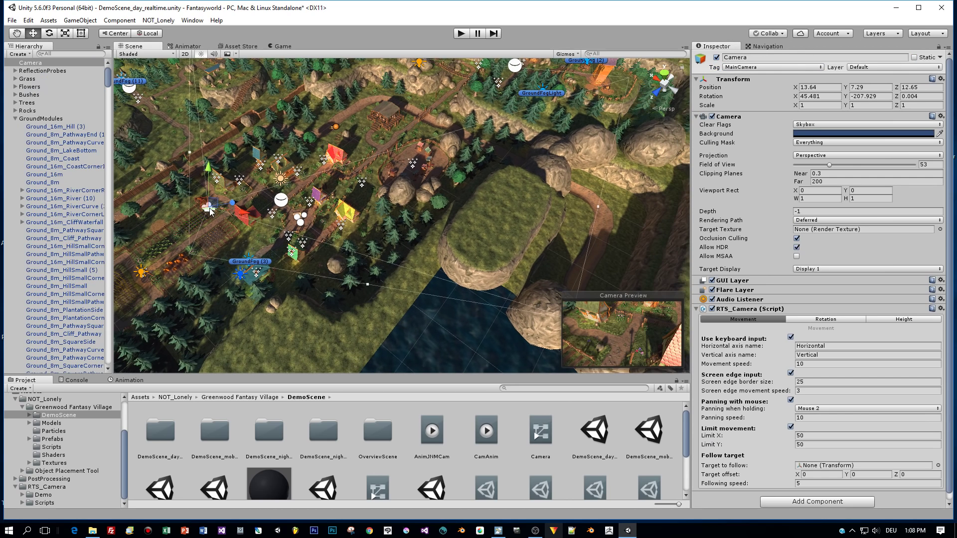
pyautogui.click(812, 502)
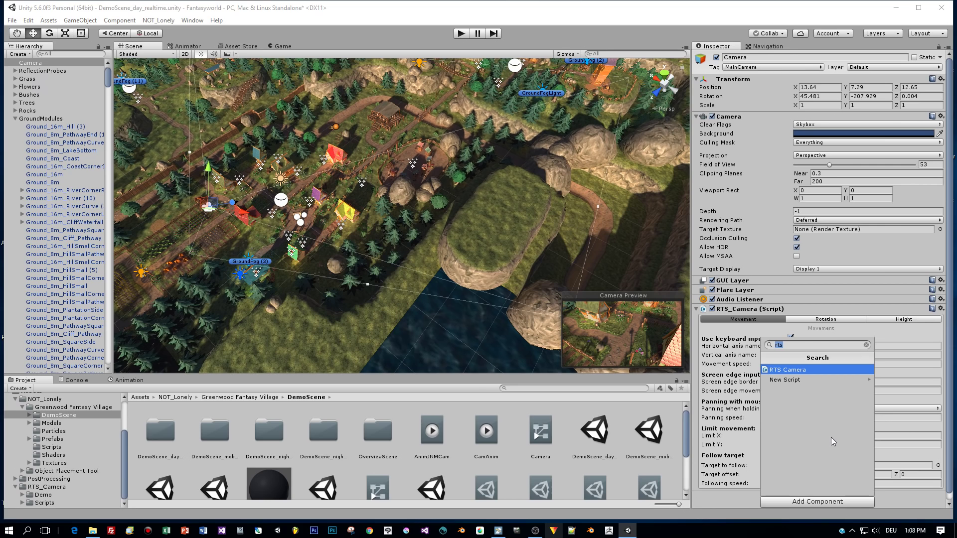
pyautogui.write('target')
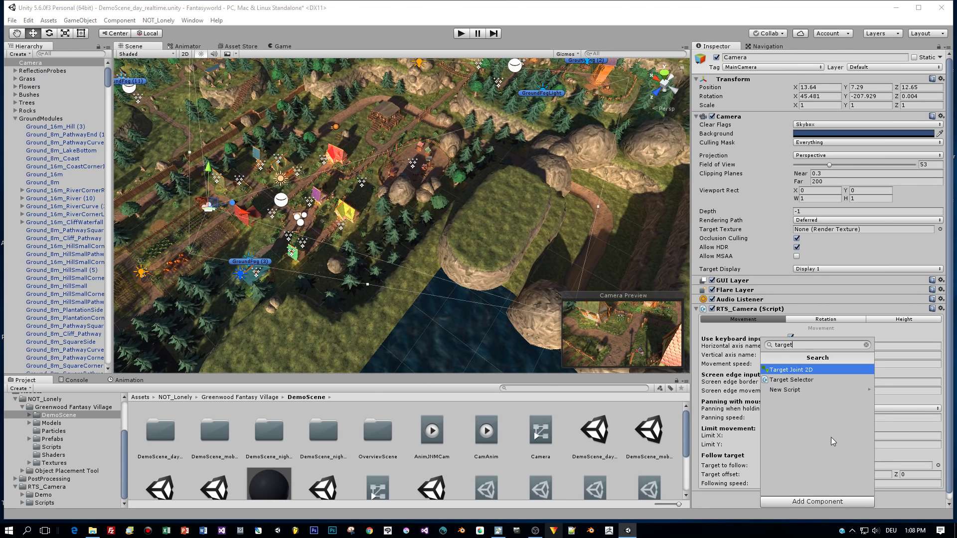
pyautogui.click(817, 380)
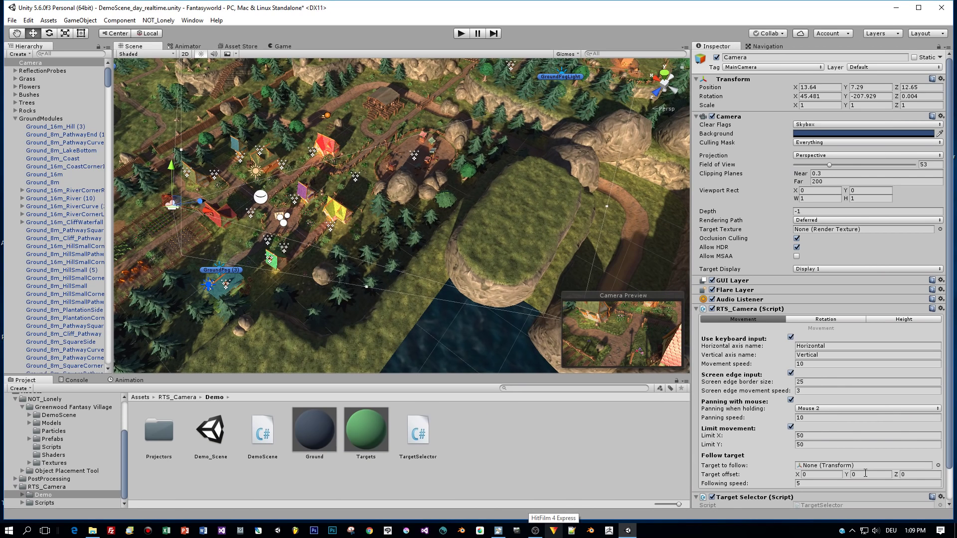
# - Set the Target Selector's Targets Tag to target, then move to the Following speed field
pyautogui.scroll(-2, 830, 496)
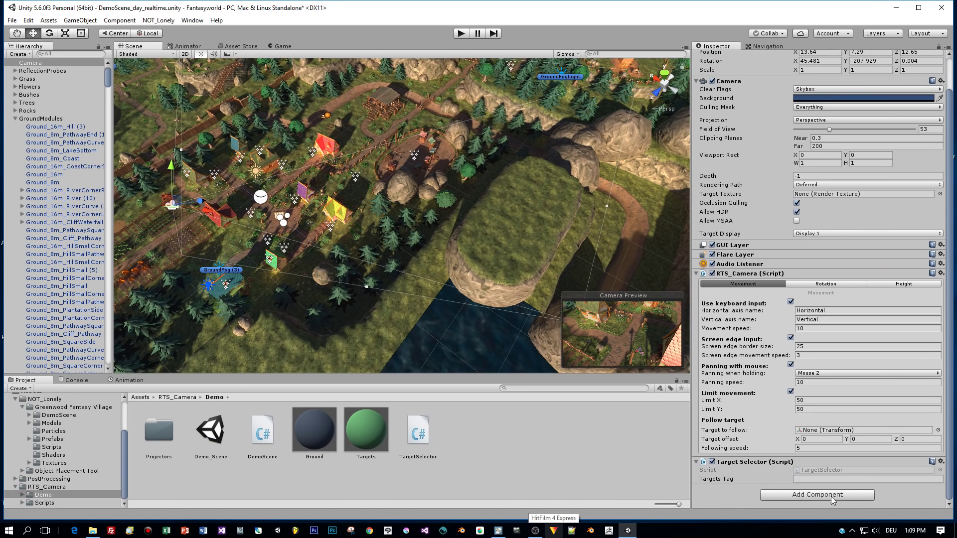
pyautogui.click(808, 479)
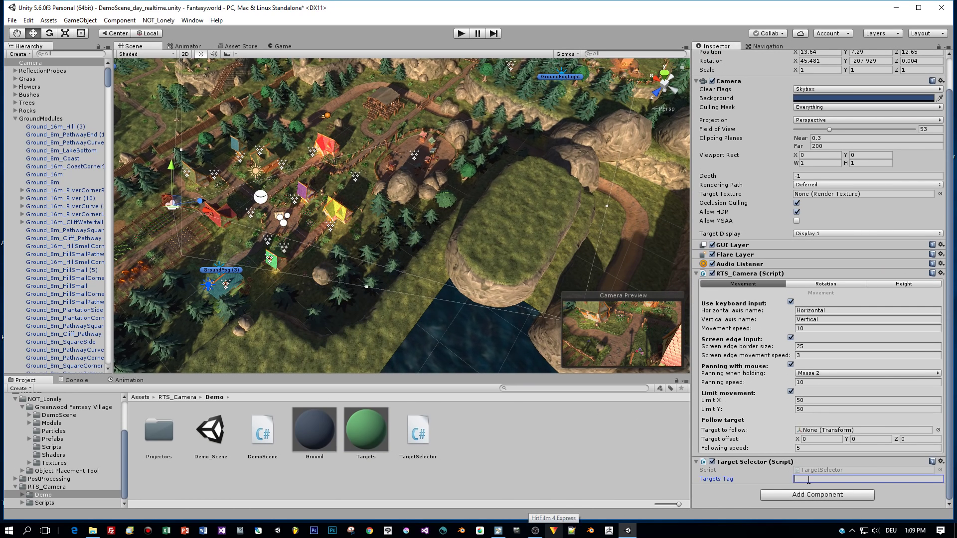
pyautogui.write('target')
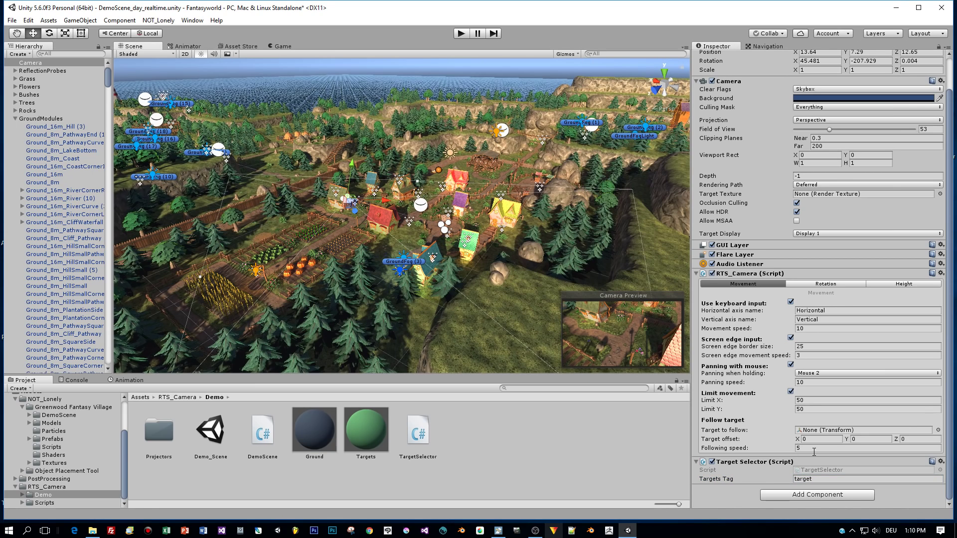
pyautogui.click(812, 447)
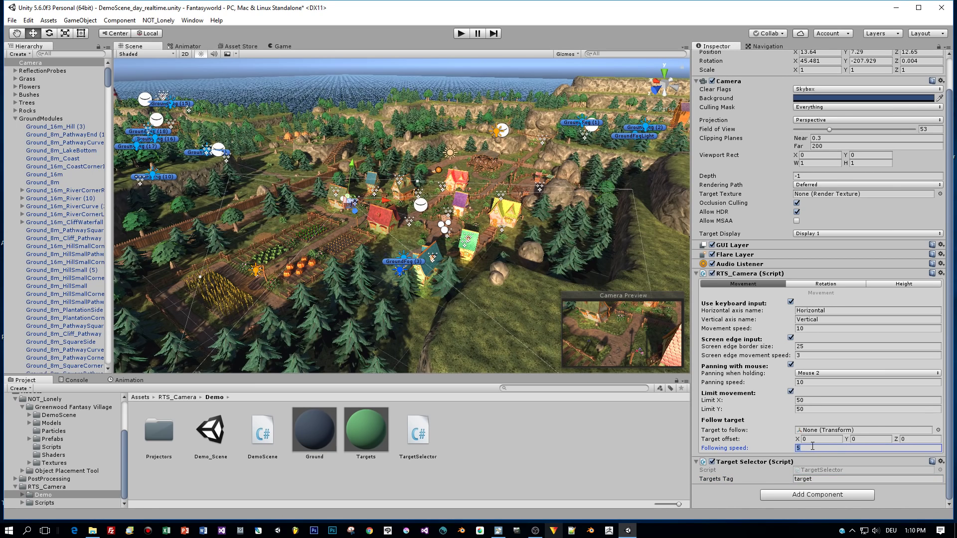
# - Enter following speed 40 and run the village scene in play mode
pyautogui.write('40')
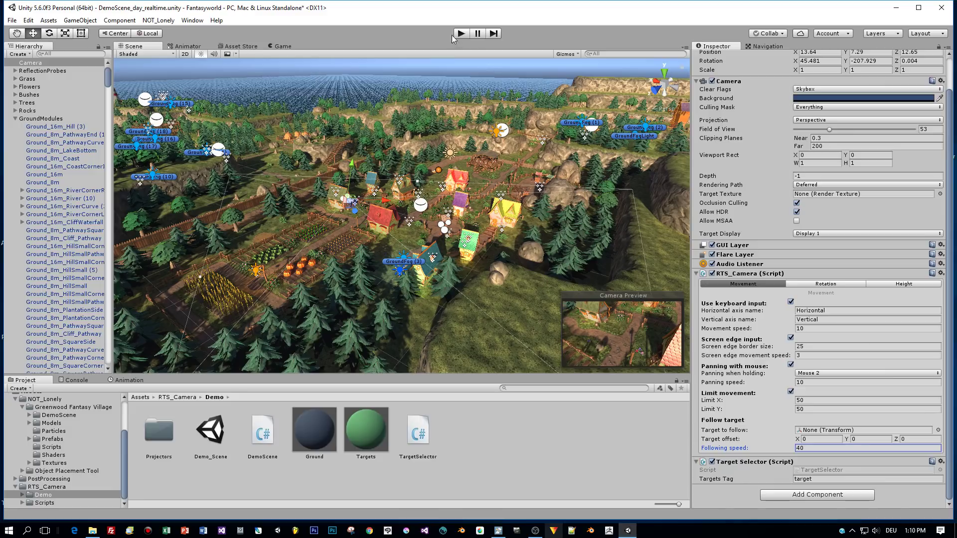
pyautogui.click(460, 34)
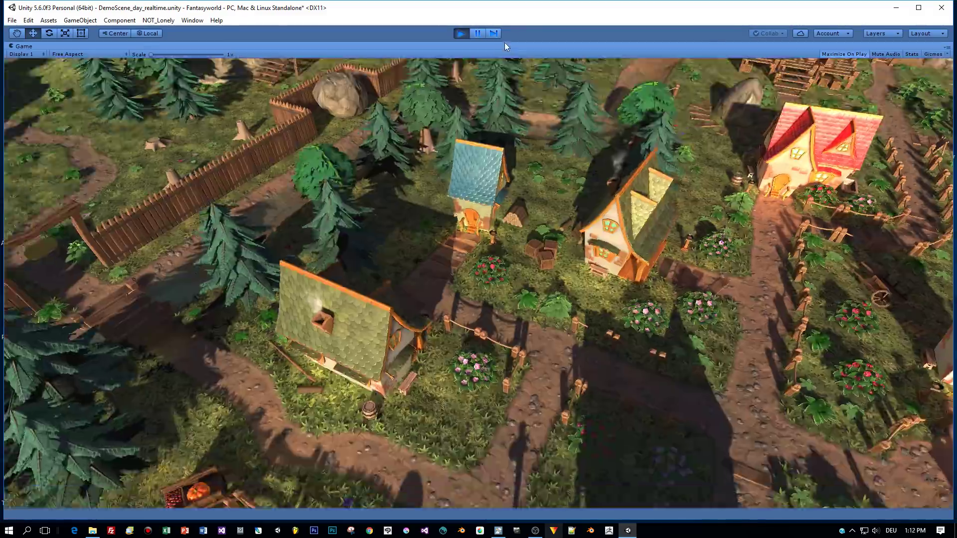